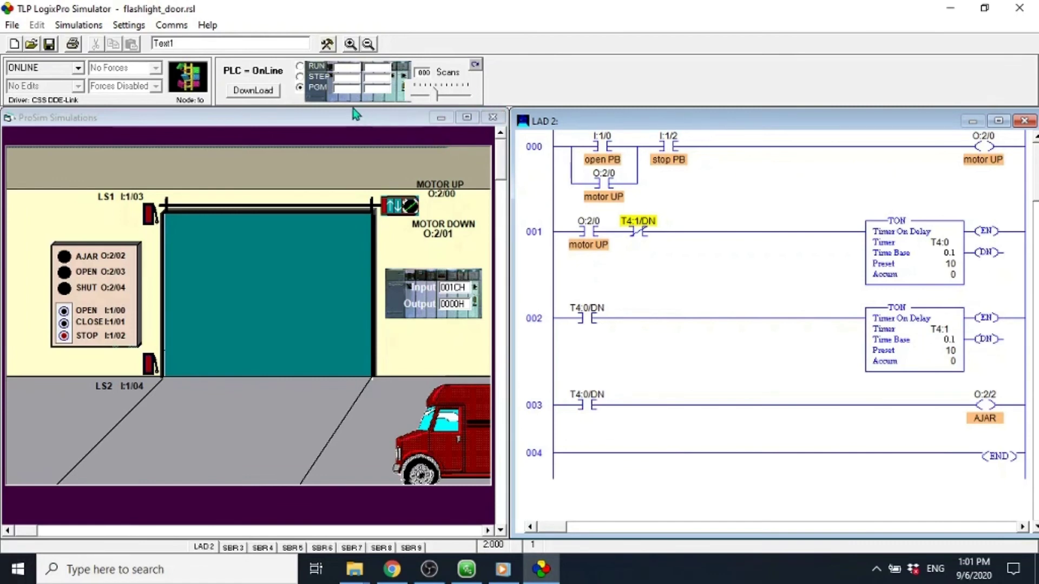
Download the ladder program, put the PLC in RUN, then raise and stop the door.
left_click(253, 91)
left_click(300, 67)
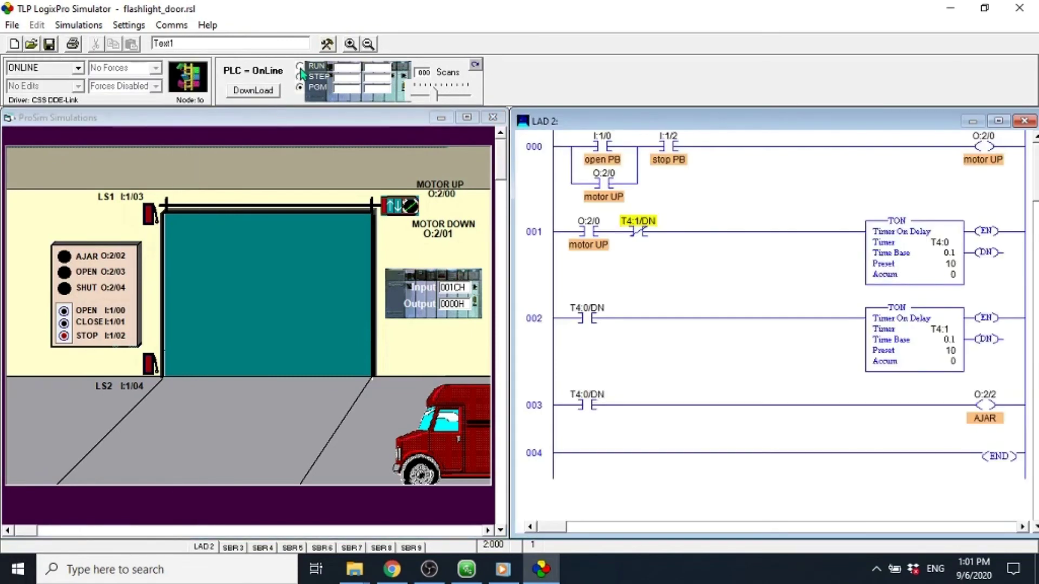
left_click(64, 311)
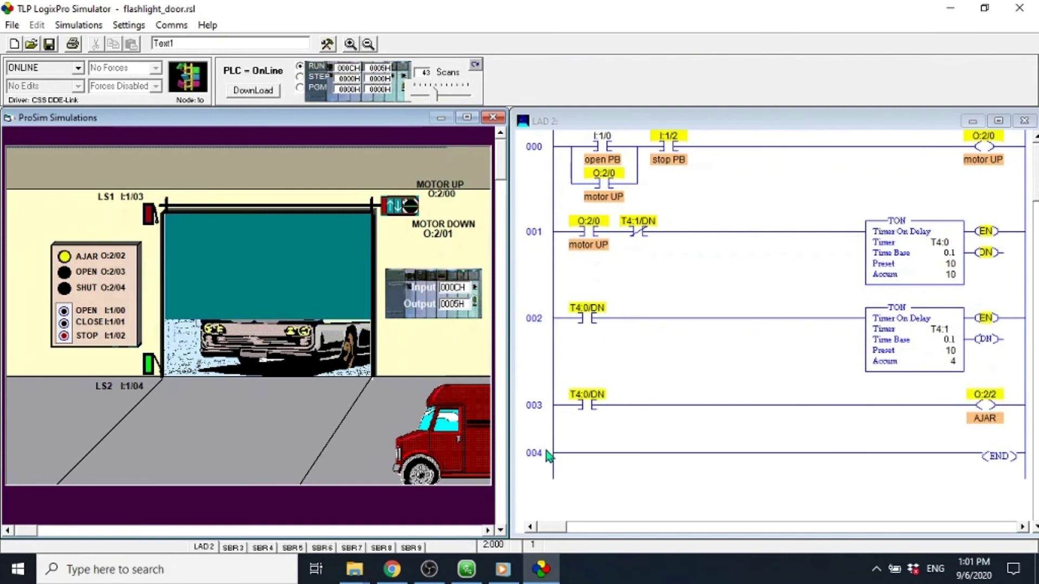
left_click(63, 336)
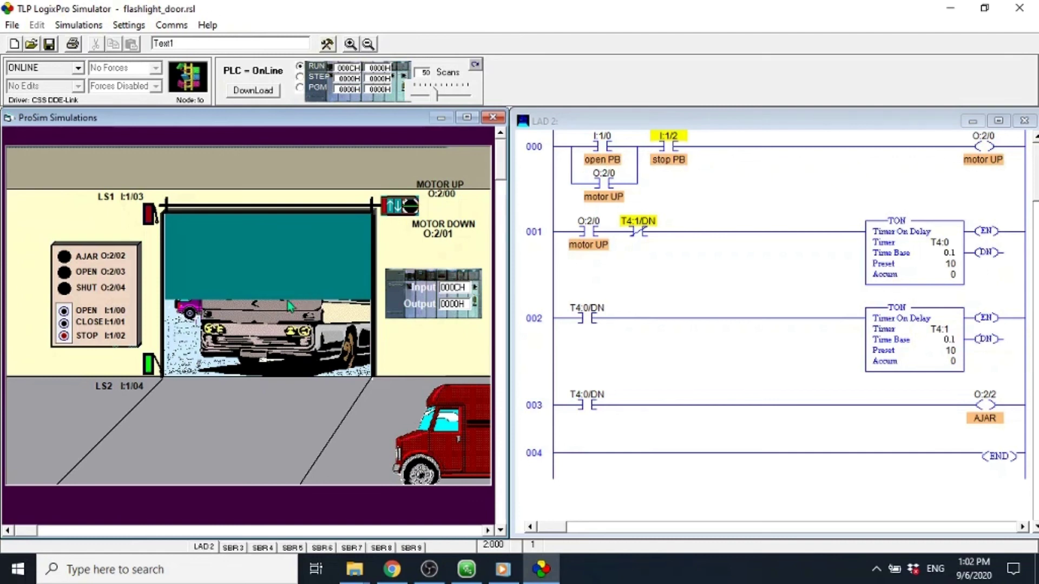
Raise the door a little further with OPEN, then halt it with STOP.
left_click(64, 310)
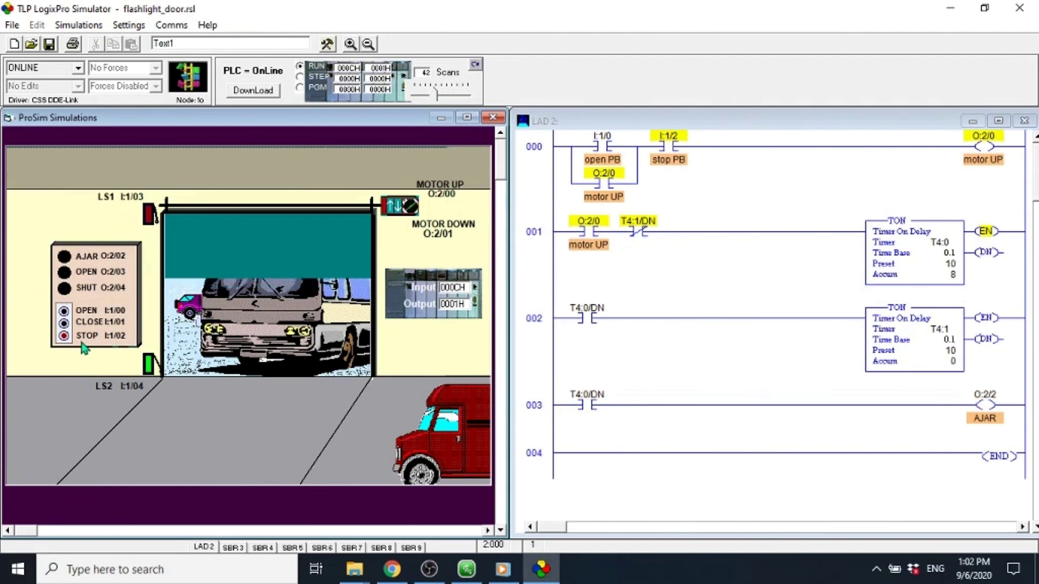
left_click(64, 335)
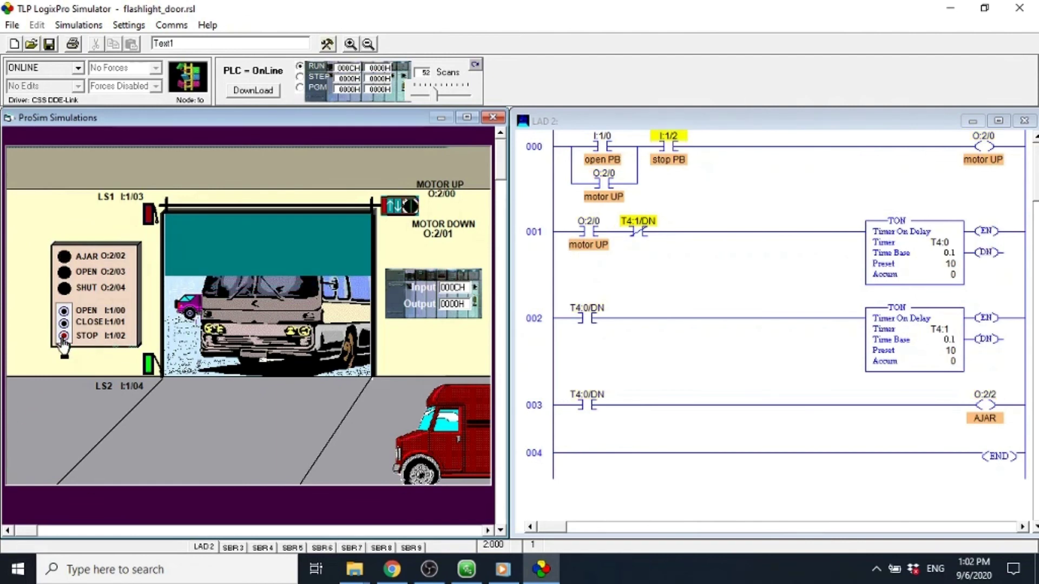